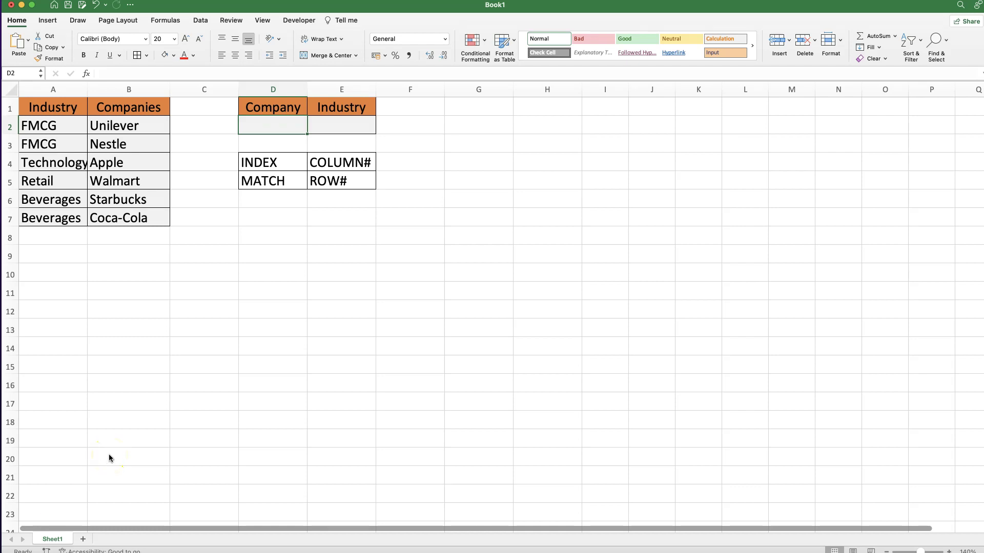
Highlight the Industry/Companies table A2:B7 and the company names B2:B7, then select the Company cell D2
click(145, 162)
scroll(113, 148, up, 1)
drag(49, 126, 135, 208)
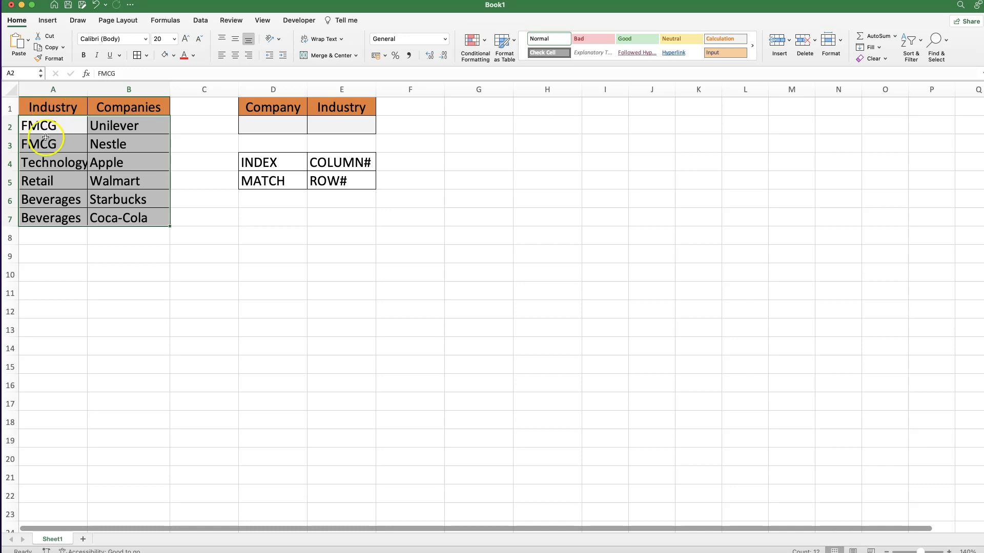
drag(110, 126, 119, 215)
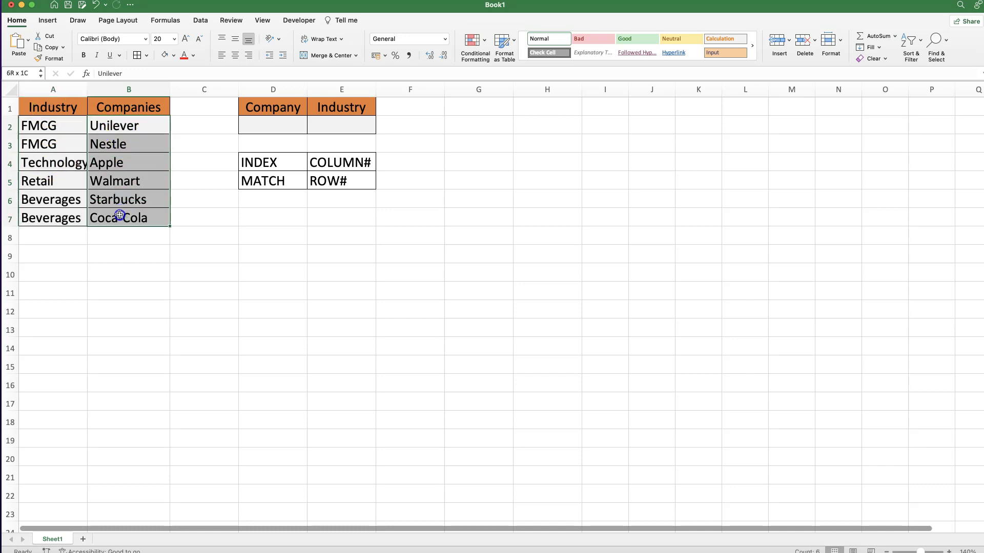
click(208, 204)
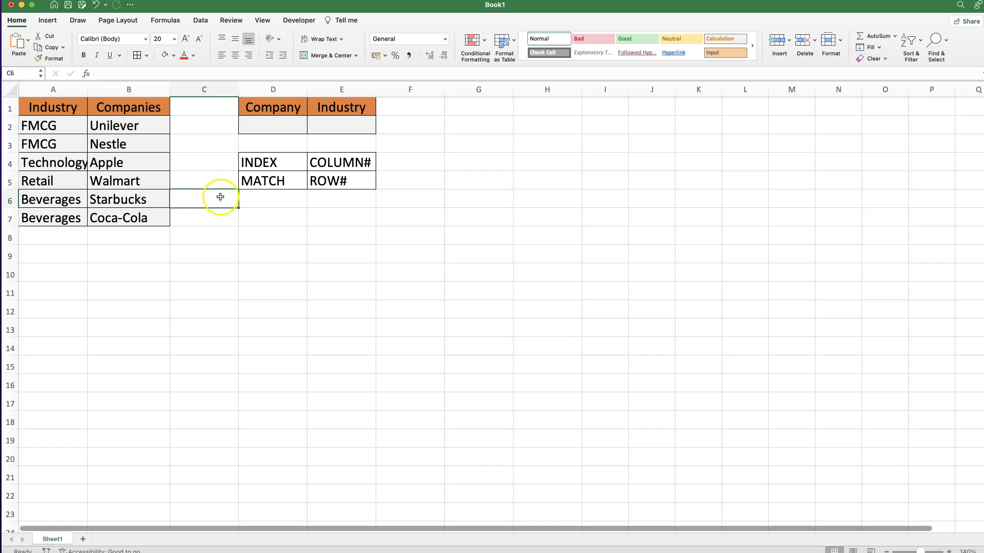
click(264, 120)
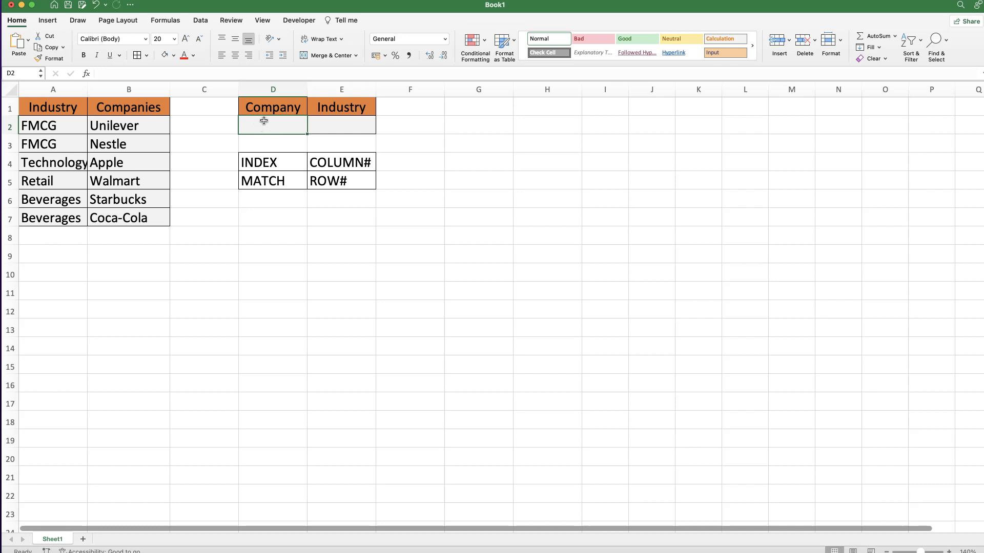
drag(127, 125, 137, 217)
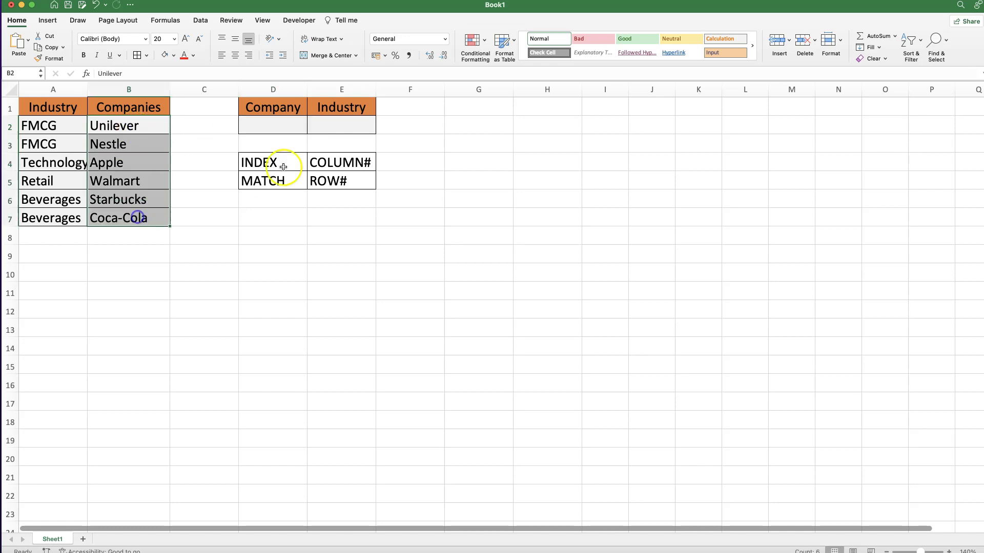
click(287, 127)
Link D2 to B3 so it shows Nestle, note its industry FMCG in A3, and select E2
text(=)
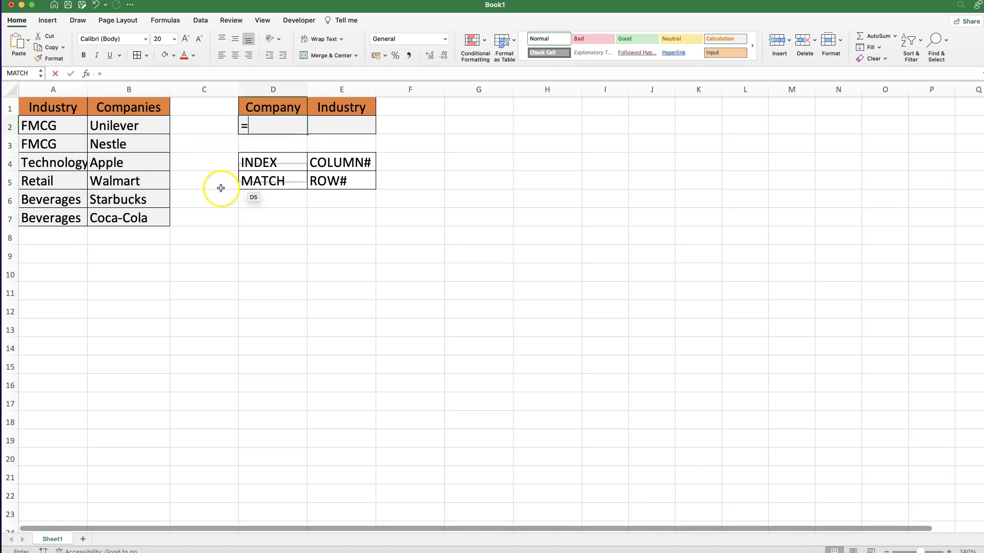
click(123, 143)
key(Return)
click(333, 133)
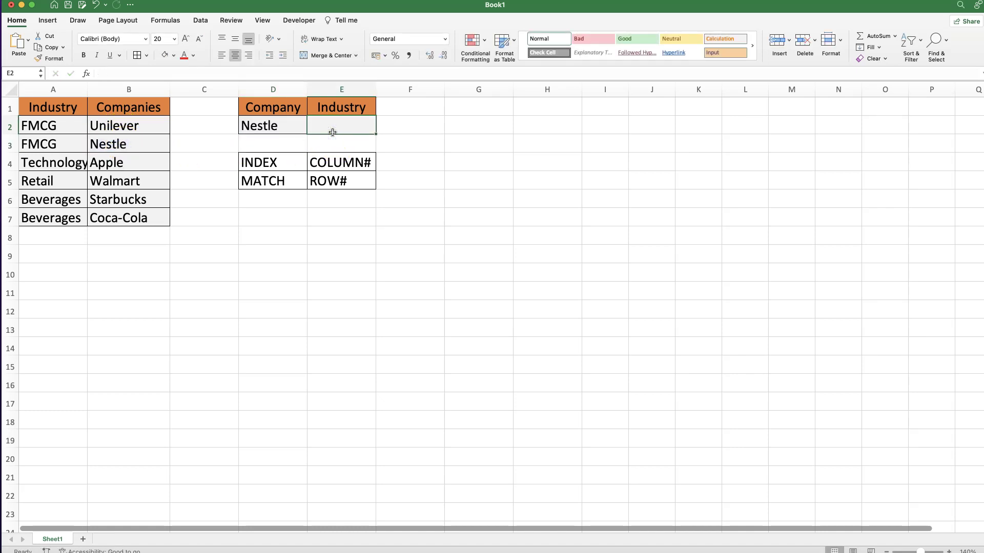
click(58, 145)
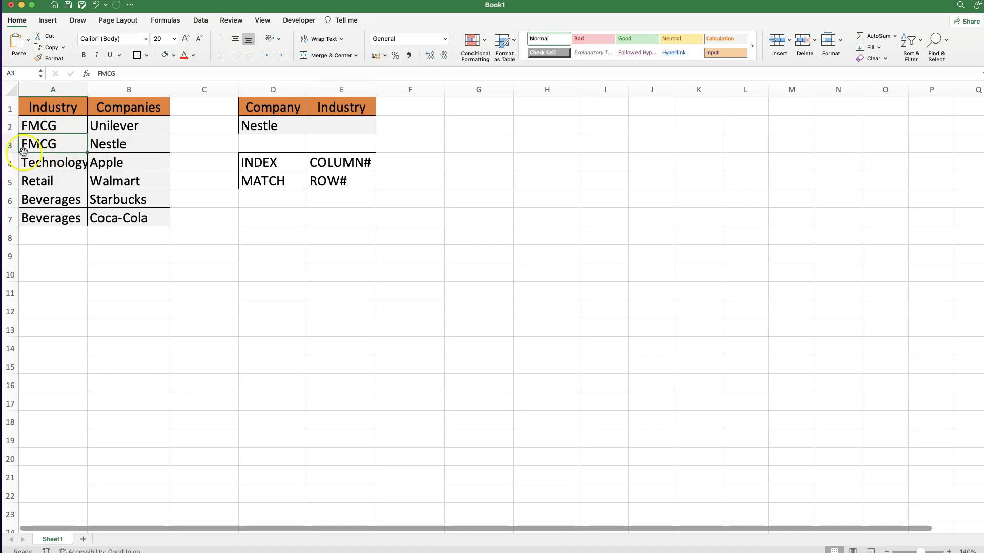
click(324, 128)
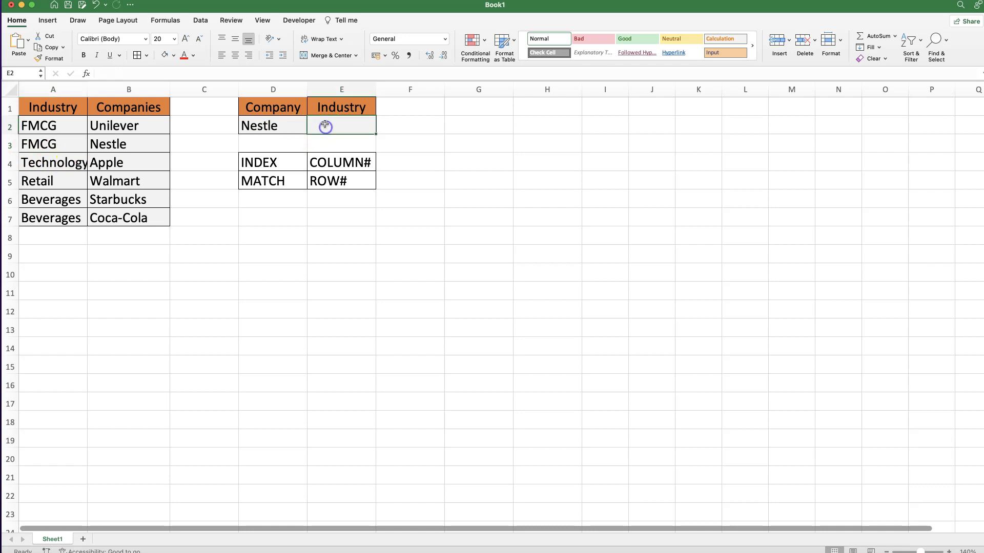
Start =INDEX( in E2 and bring up its array, row_num, column_num arguments in Formula Builder
text(=INDEX)
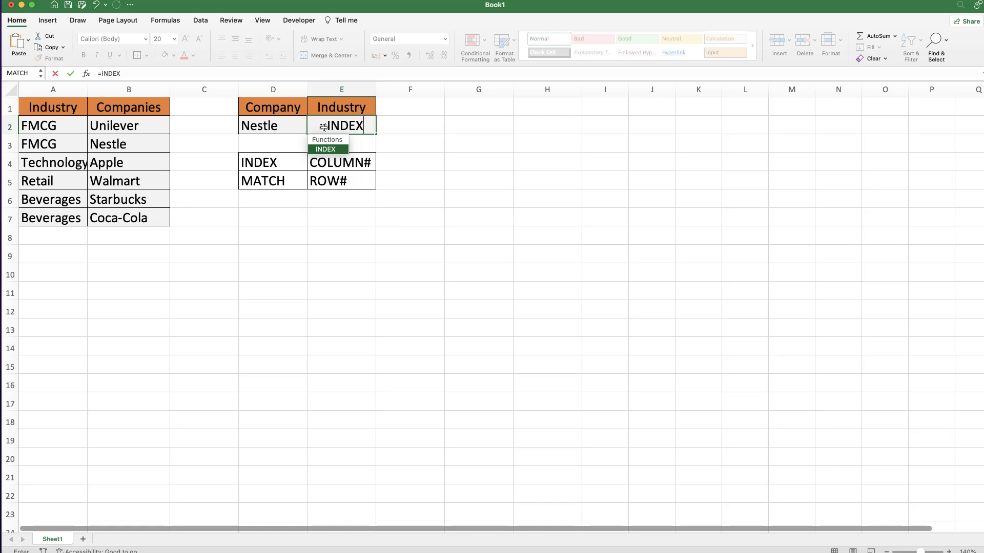
text(()
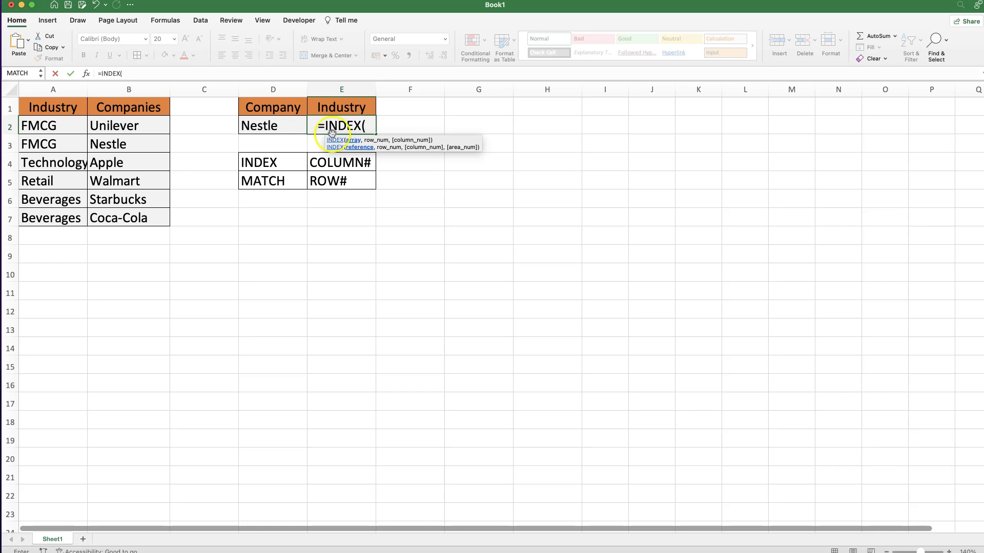
click(335, 141)
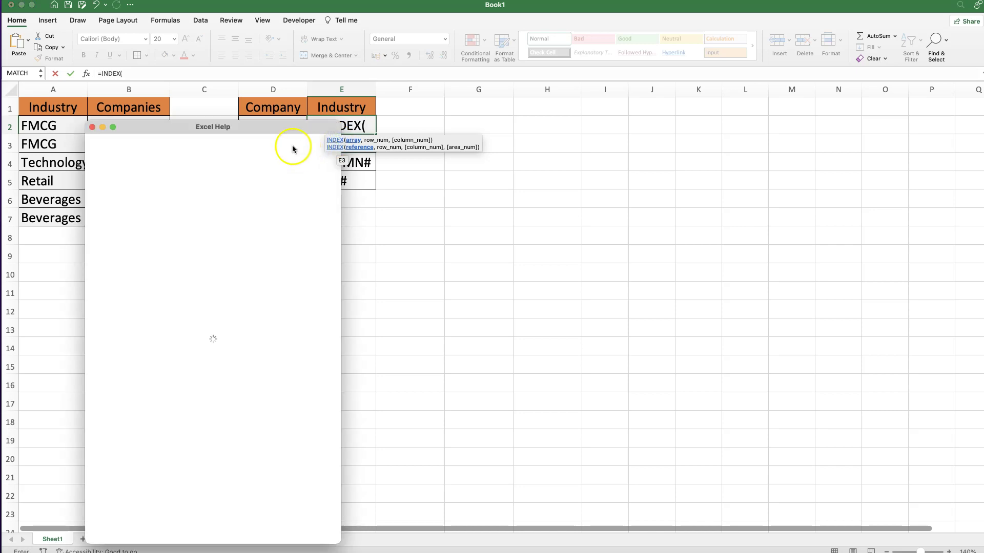
click(92, 127)
click(86, 74)
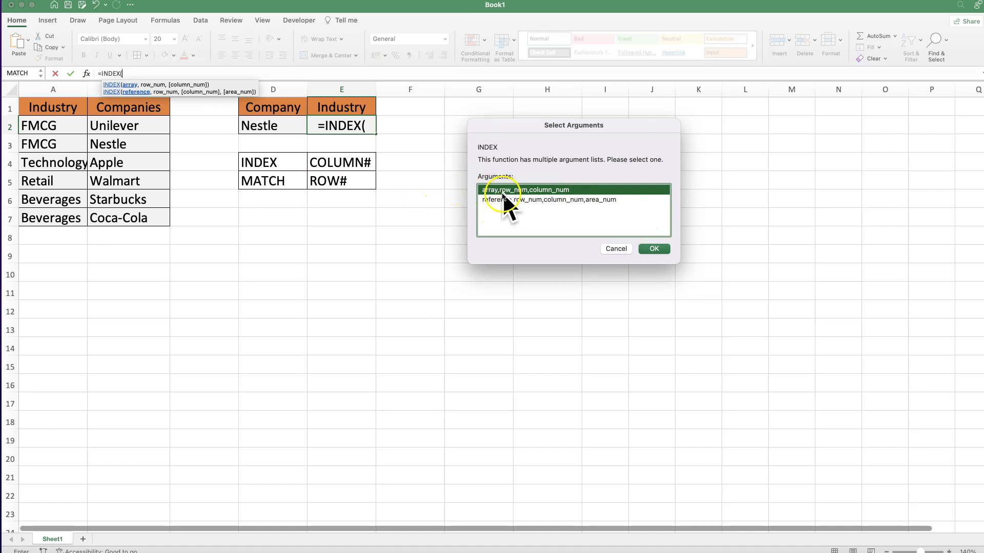
click(656, 250)
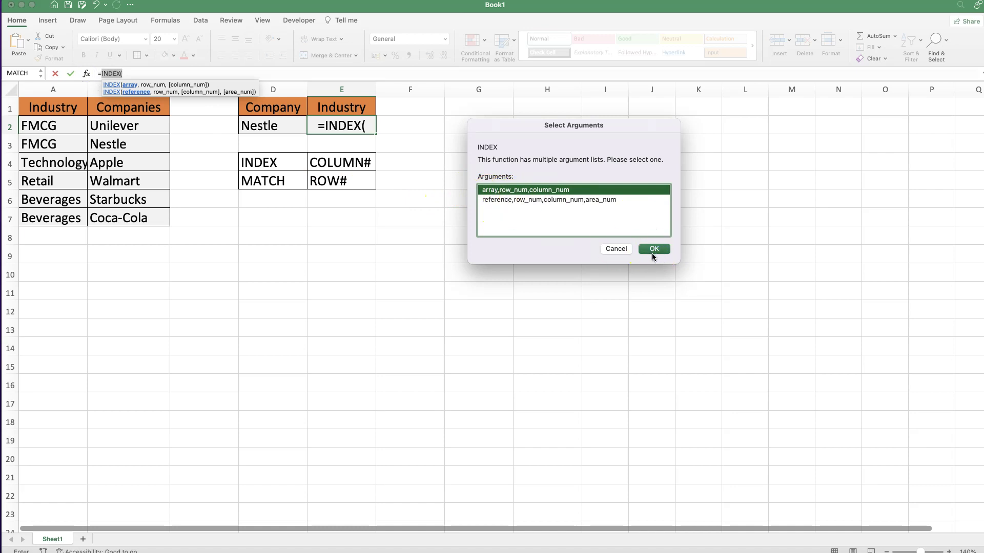
click(655, 249)
click(854, 149)
Give INDEX Array A2:B7, Row_num 2 and Column_num 1 so E2 shows FMCG
click(878, 150)
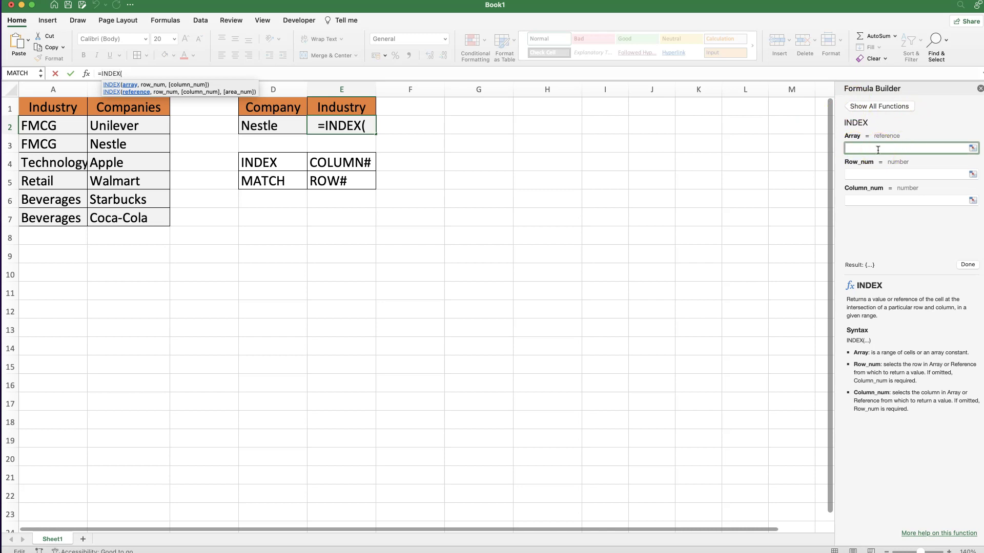
click(59, 126)
drag(59, 125, 125, 216)
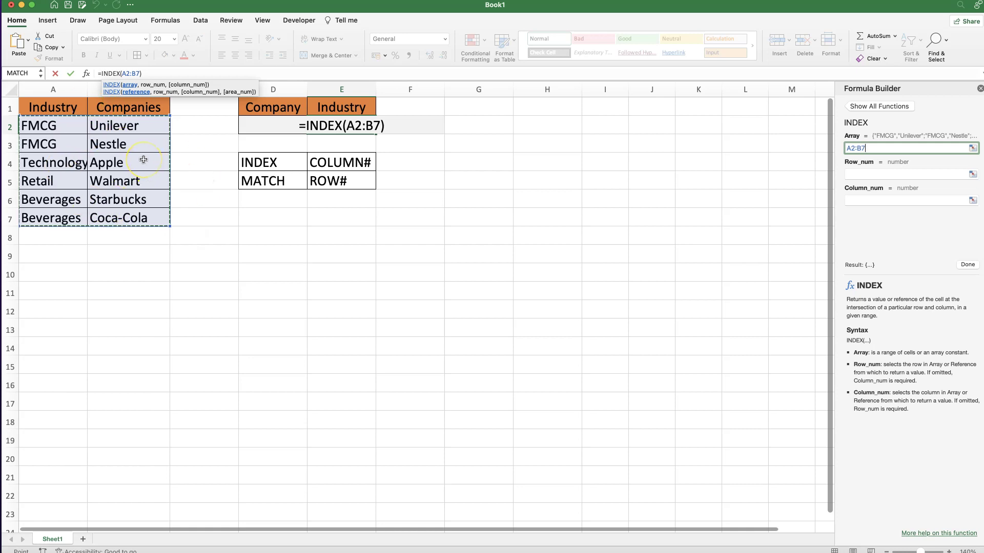
click(862, 173)
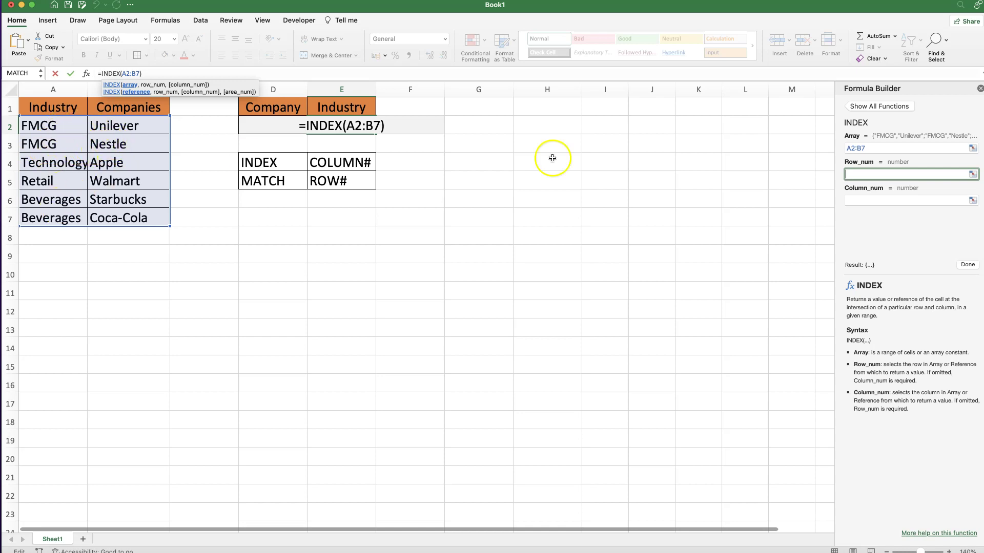
text(2)
click(886, 200)
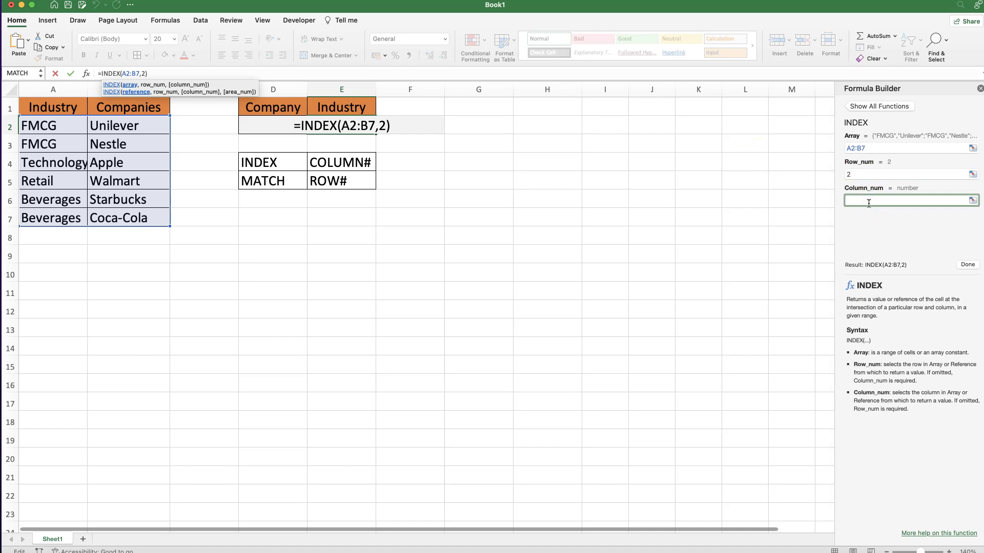
click(876, 198)
text(1)
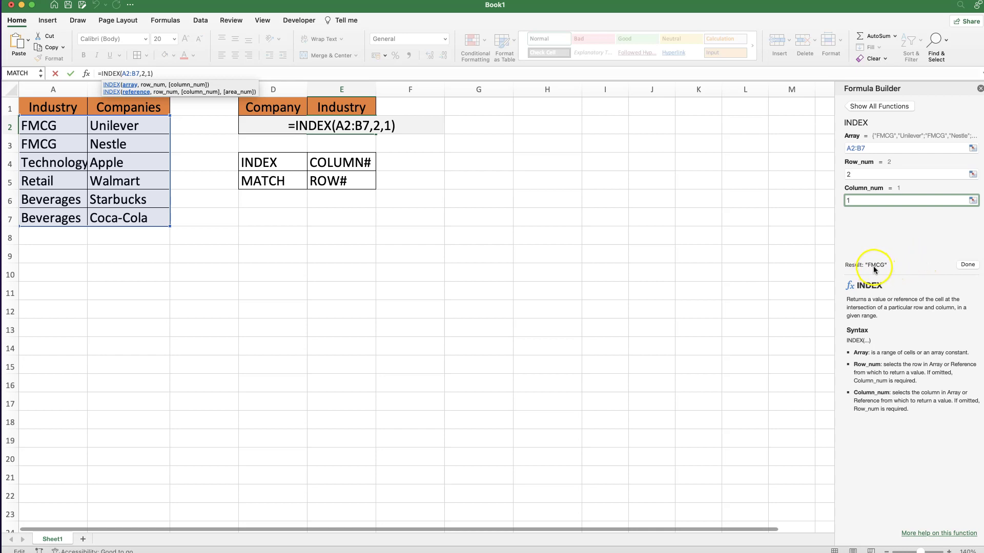
click(965, 266)
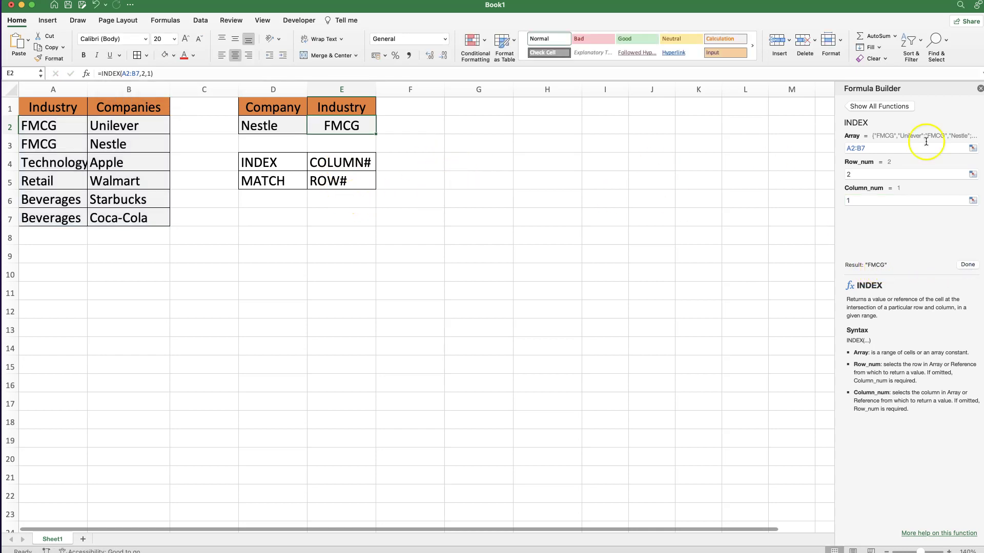
Close Formula Builder and set D2 to =B5 so it shows Walmart
click(980, 88)
click(261, 127)
text(=)
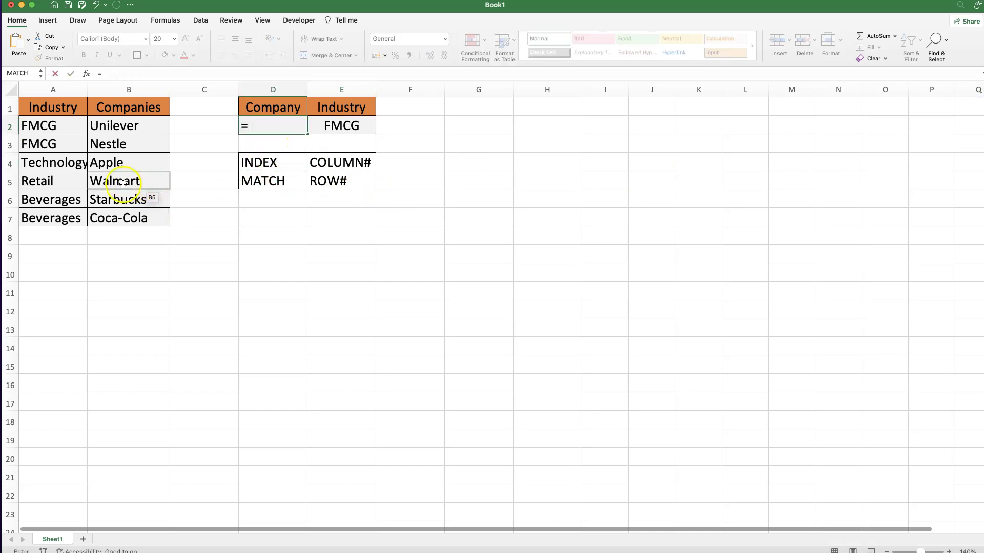
click(123, 183)
key(Return)
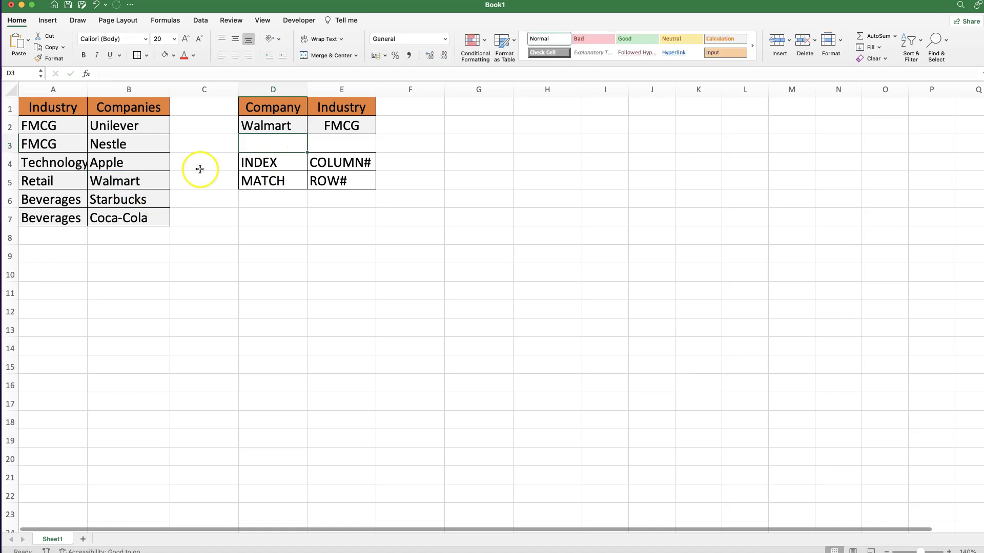
Change E2's INDEX Row_num from 2 to 4 so it returns Retail
click(340, 128)
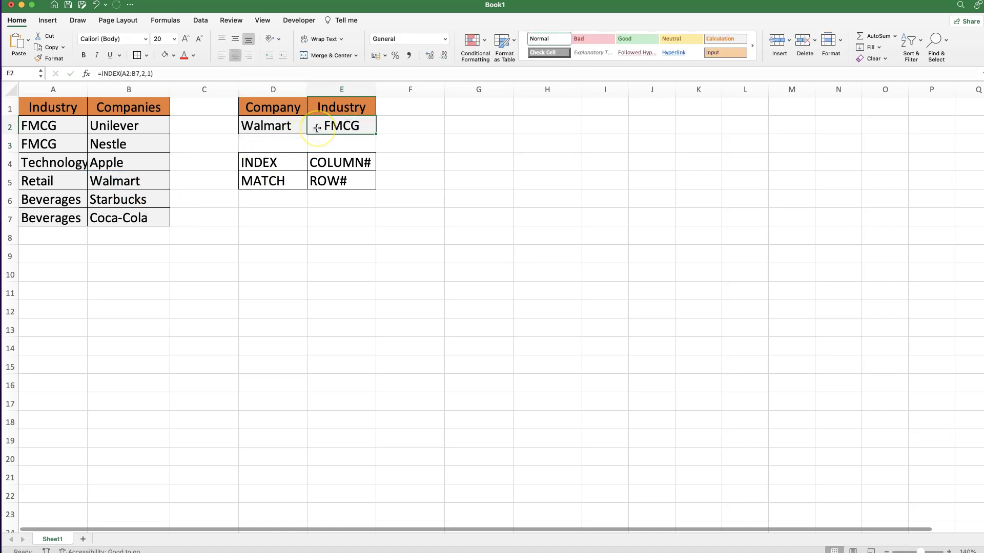
click(86, 73)
click(654, 249)
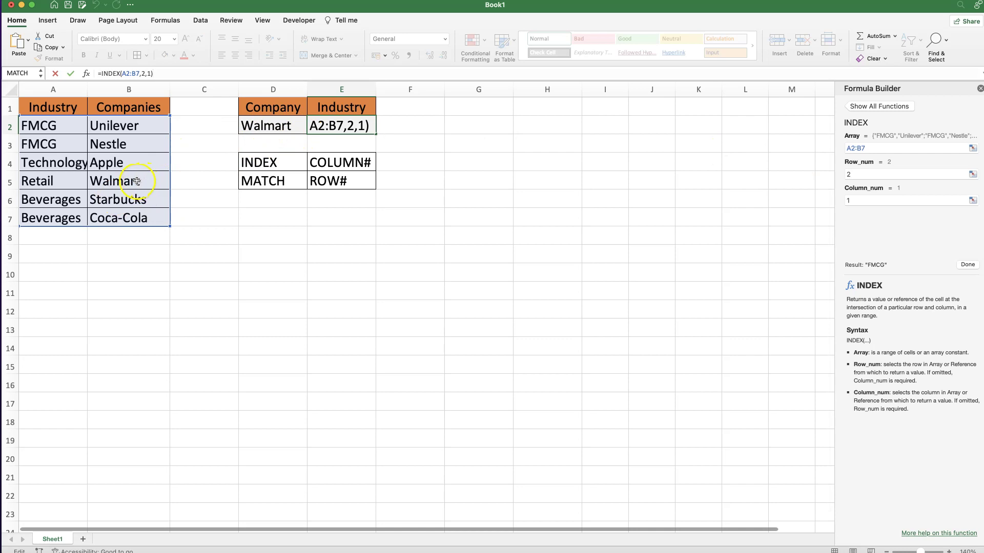
click(874, 177)
key(BackSpace)
text(4)
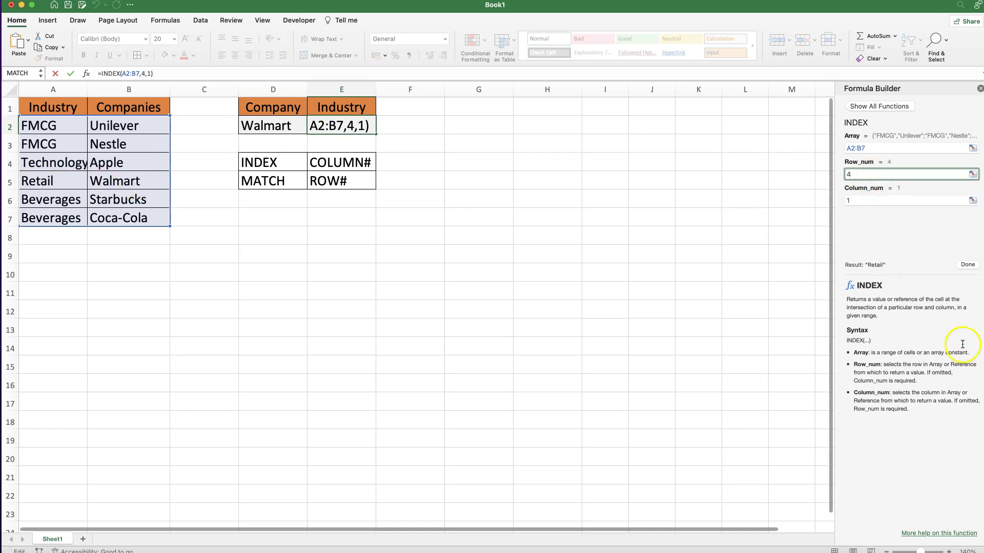
click(967, 265)
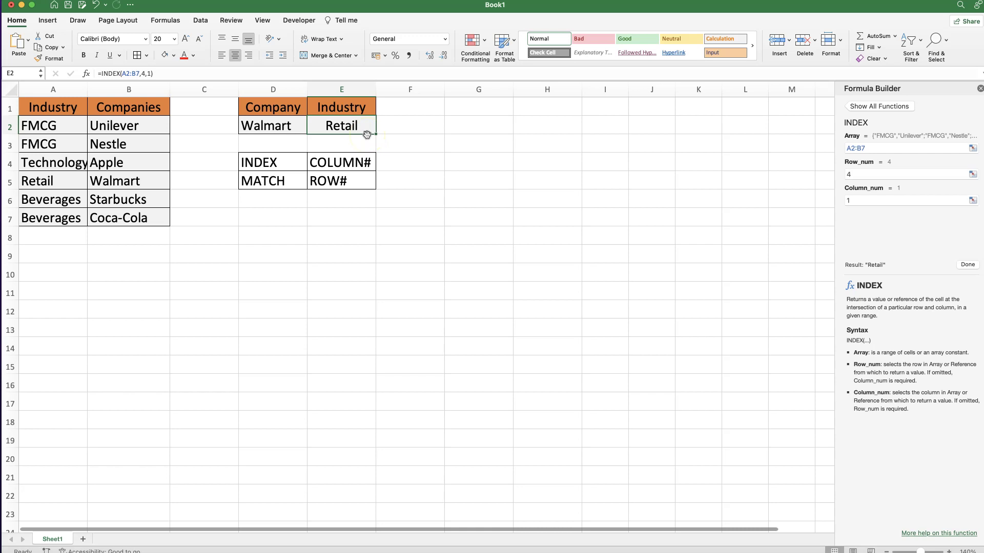
Replace INDEX's Row_num 4 with MATCH(D2,B2:B7,0) so the row follows D2's company
double_click(877, 174)
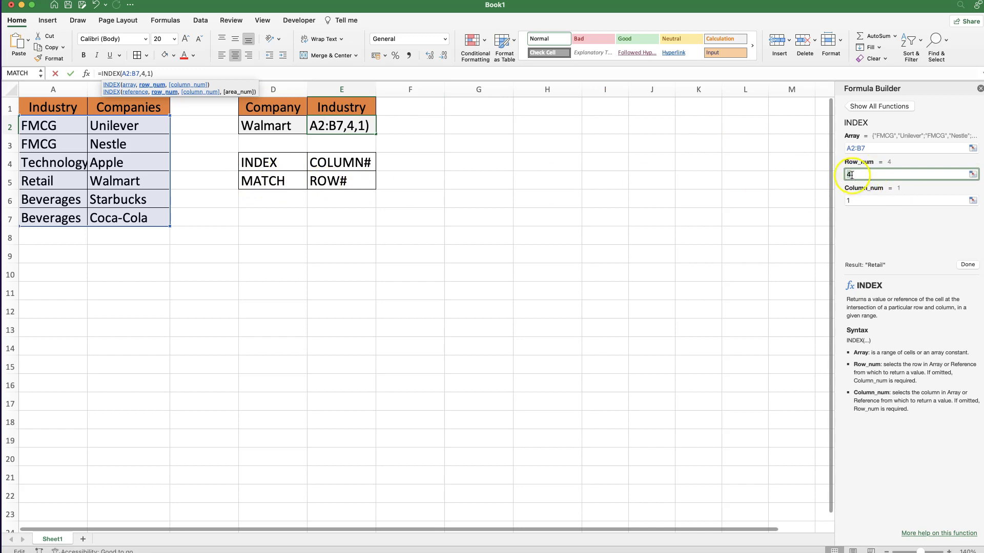
text(MATCH)
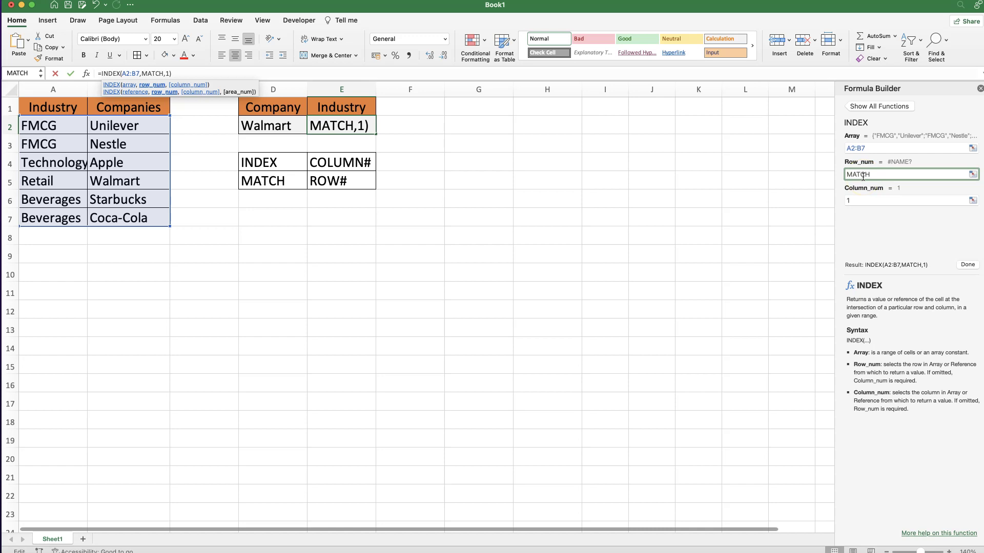
text(())
key(BackSpace)
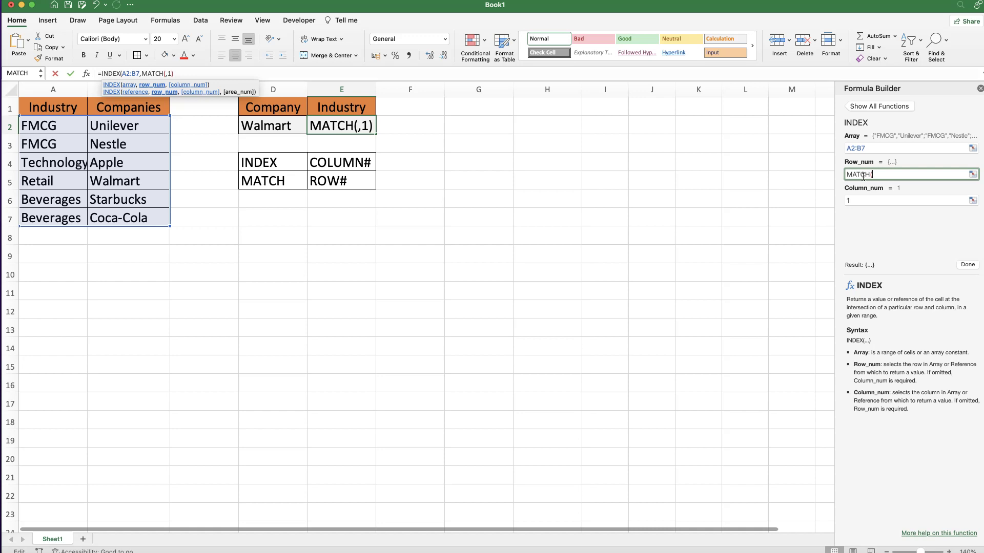
click(263, 128)
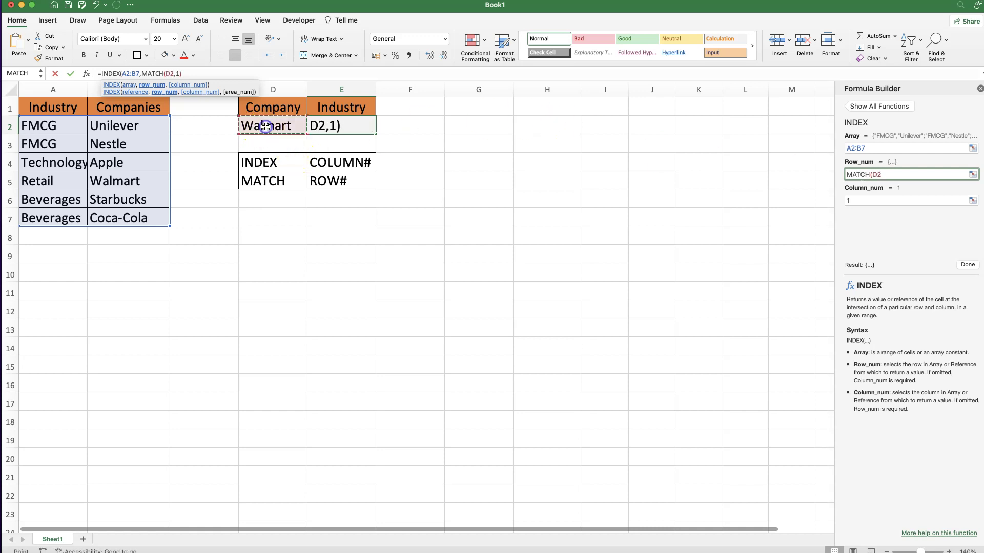
text(,)
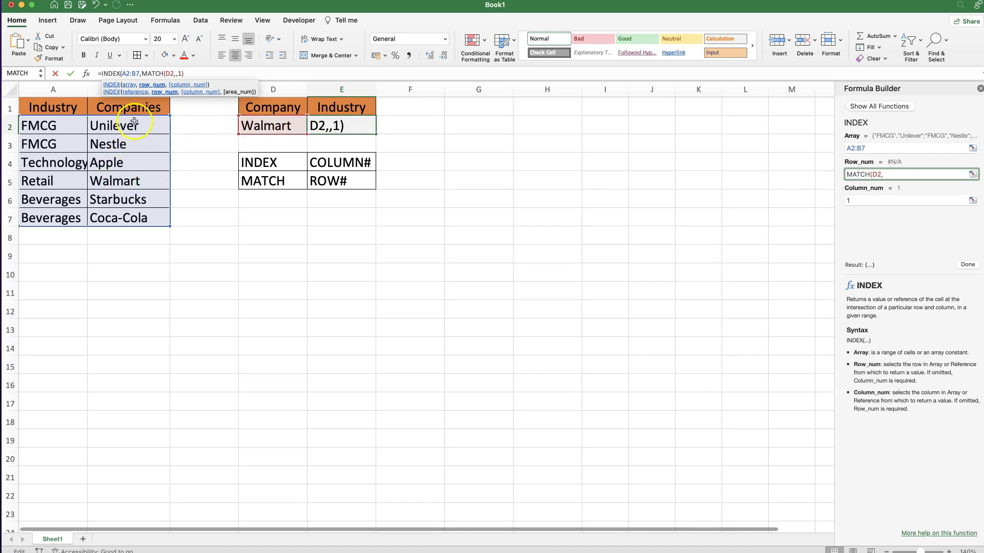
drag(129, 126, 129, 221)
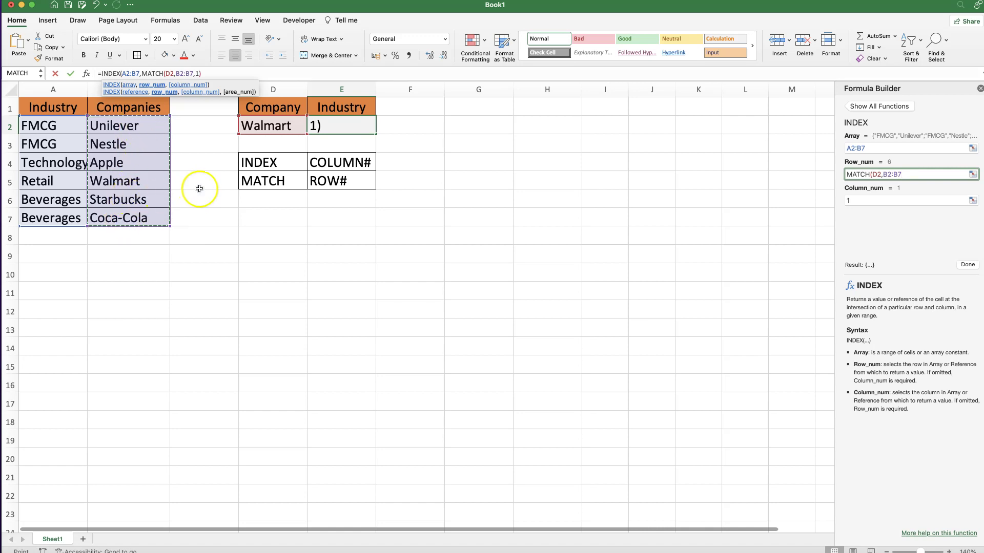
text(,)
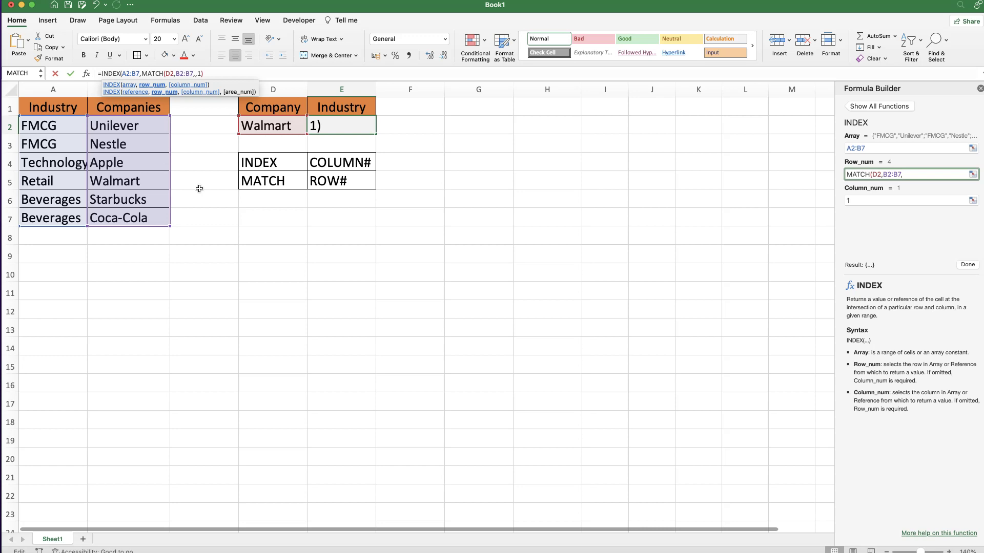
text(0)
scroll(241, 174, right, 1)
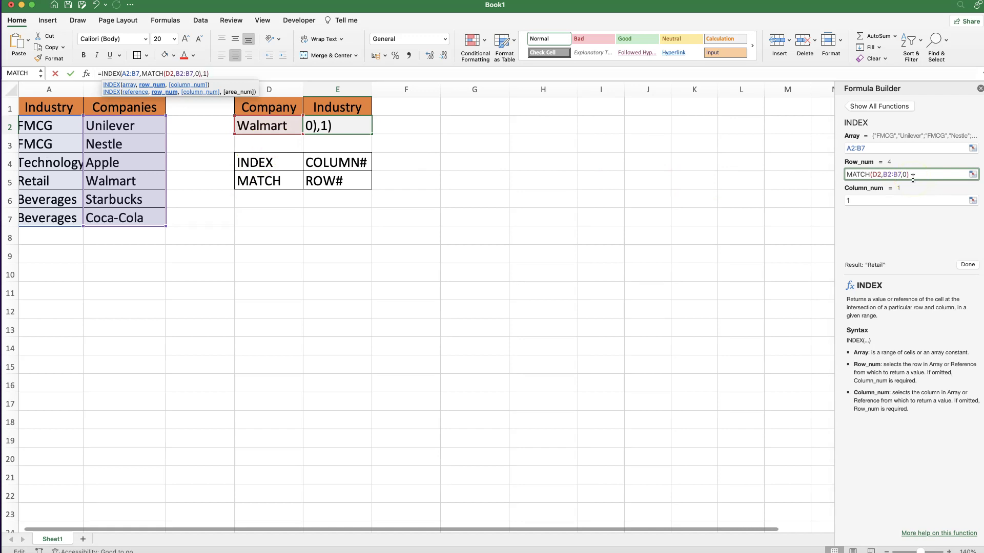
key(Return)
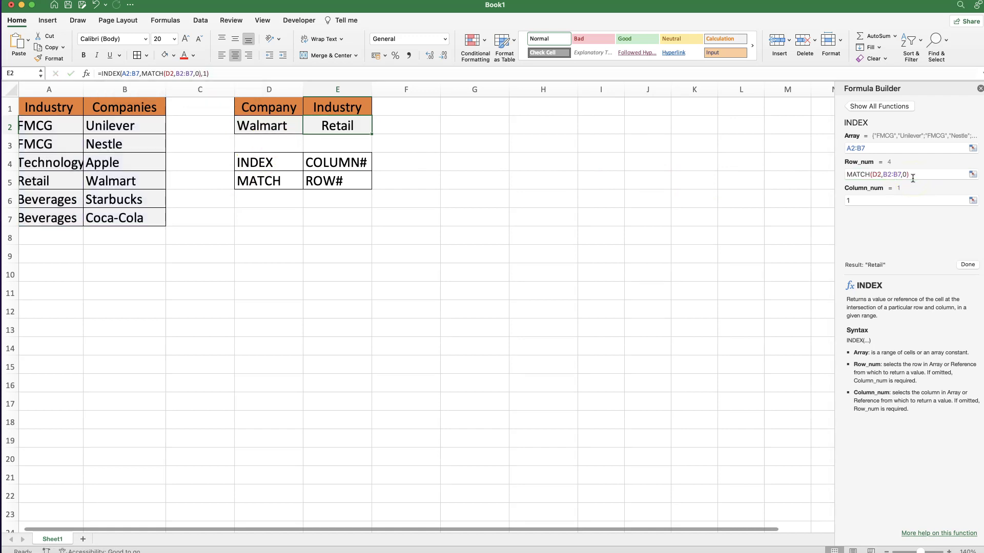
Review E2's formula, then point D2 at Unilever in B2 and check E2's industry
click(255, 126)
scroll(254, 125, down, 1)
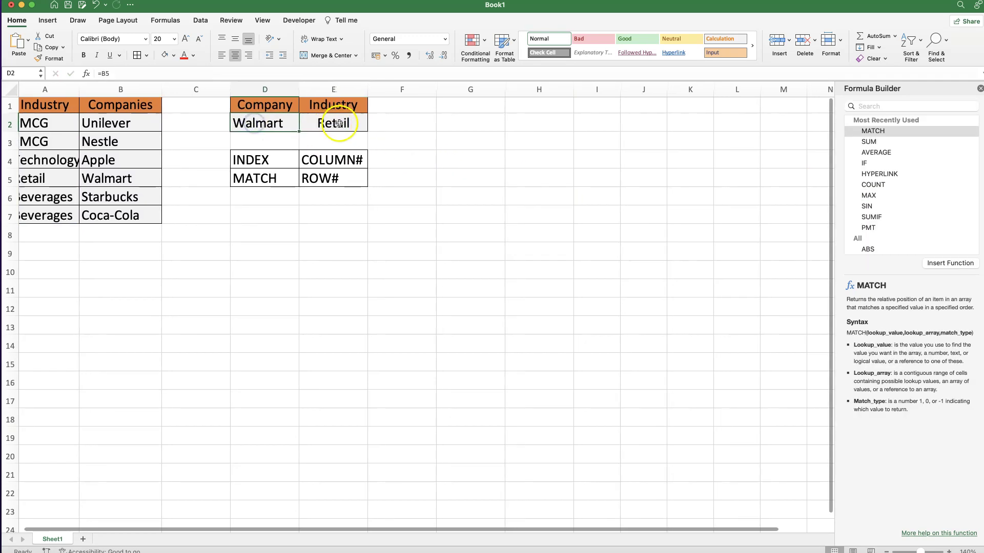
click(336, 125)
scroll(297, 141, left, 2)
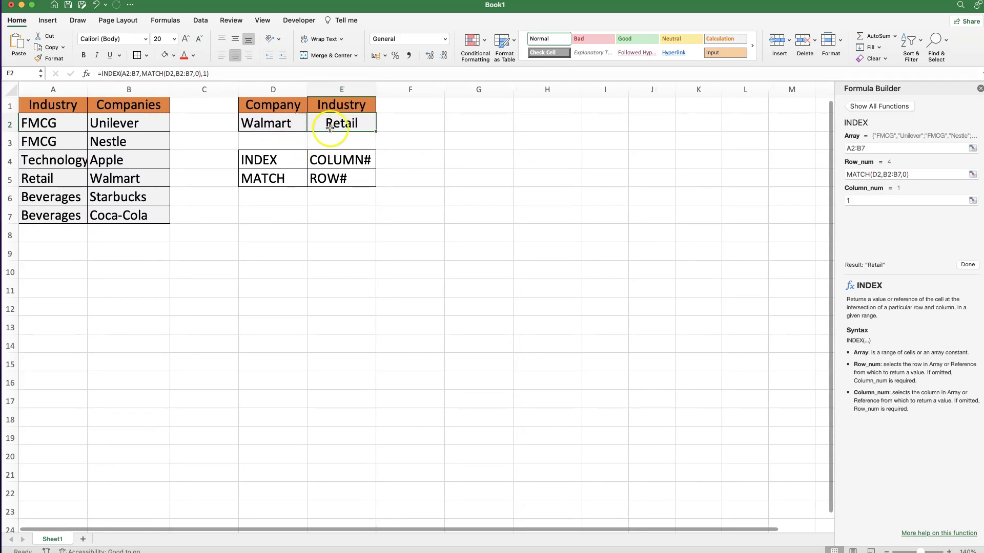
click(280, 128)
click(251, 126)
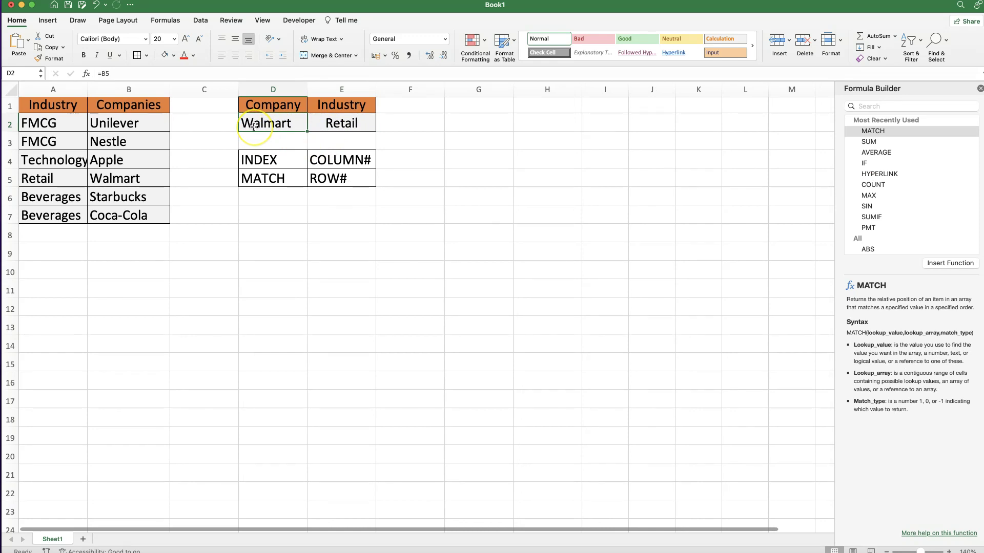
text(=)
click(147, 126)
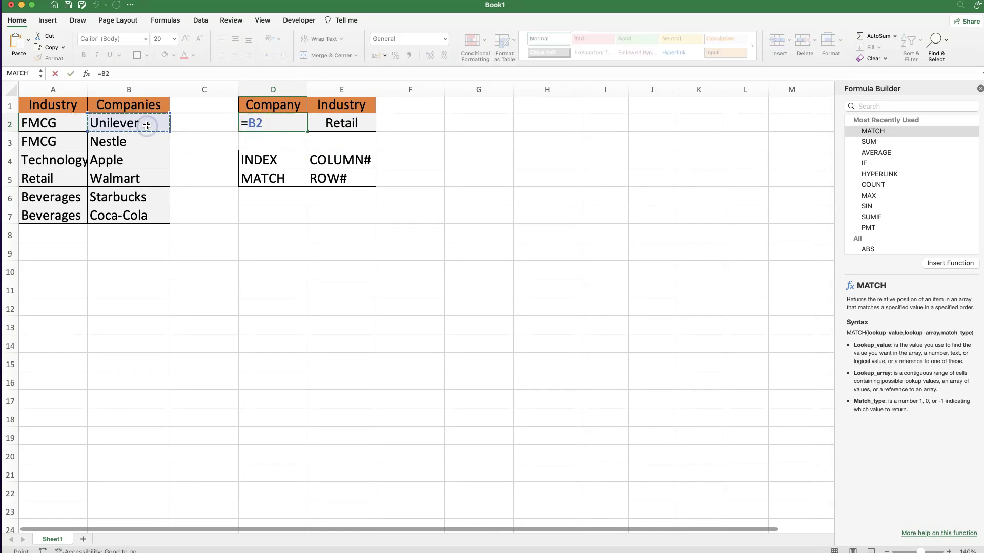
key(Return)
click(333, 124)
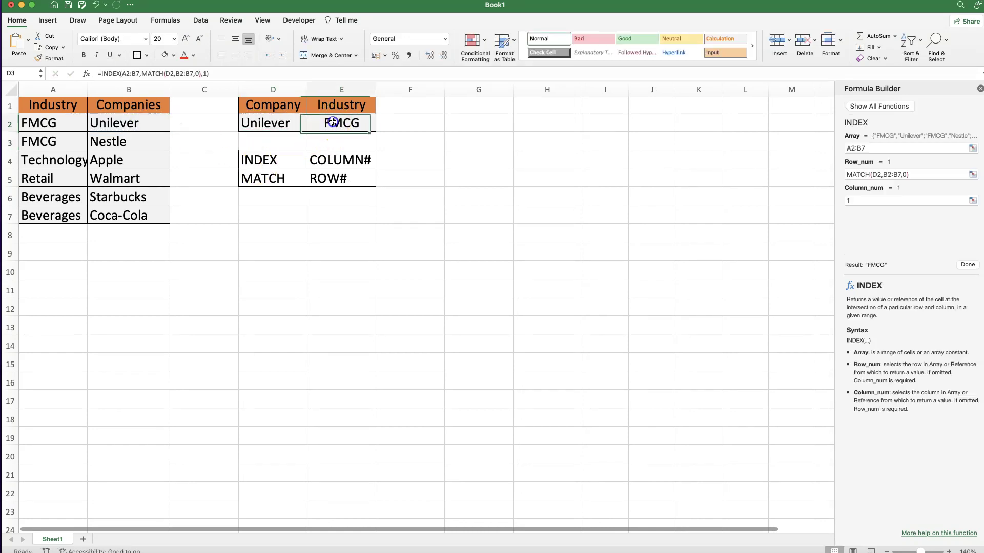
Point D2 at Coca-Cola in B7, then Starbucks in B6, to test the lookup
click(290, 124)
text(=)
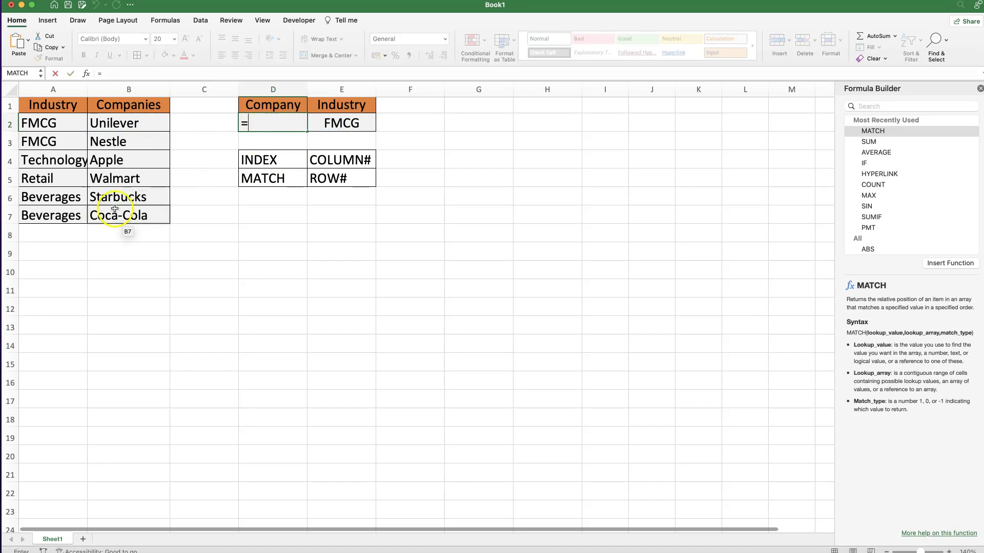
click(121, 210)
key(Return)
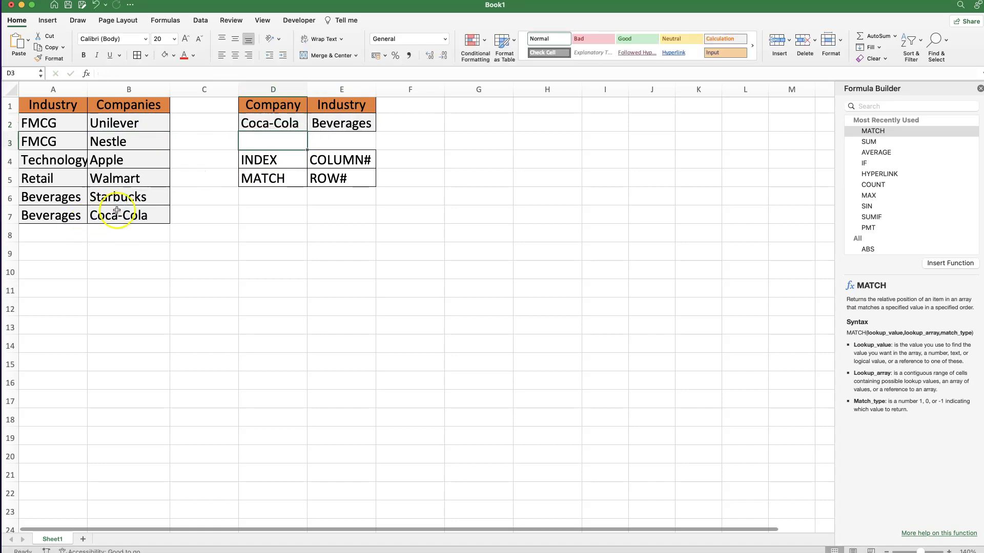
click(254, 126)
text(=)
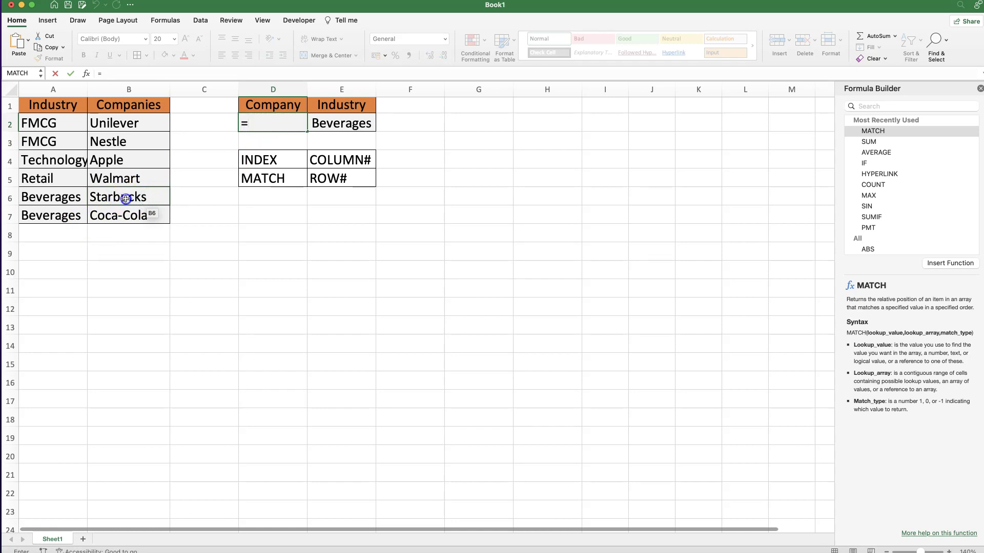
click(127, 198)
key(Return)
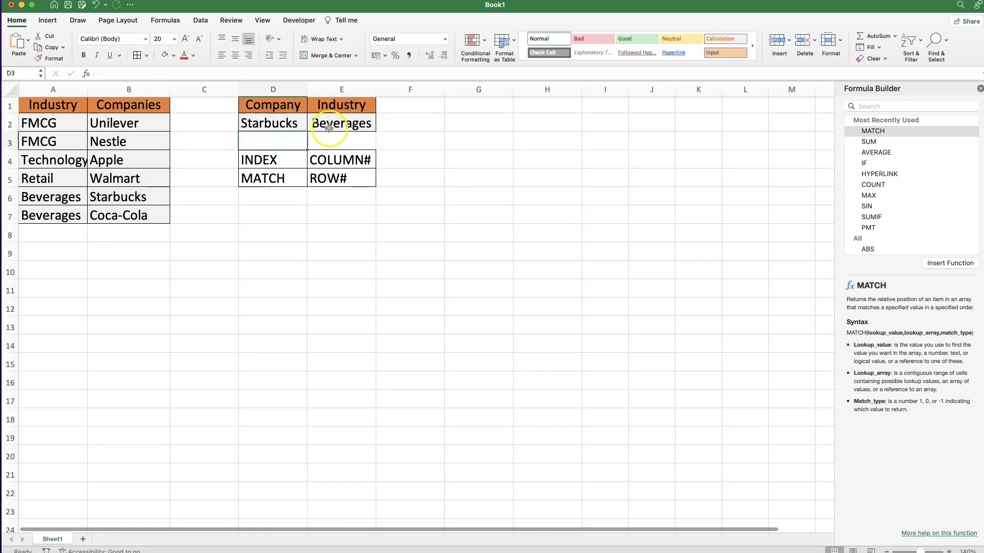